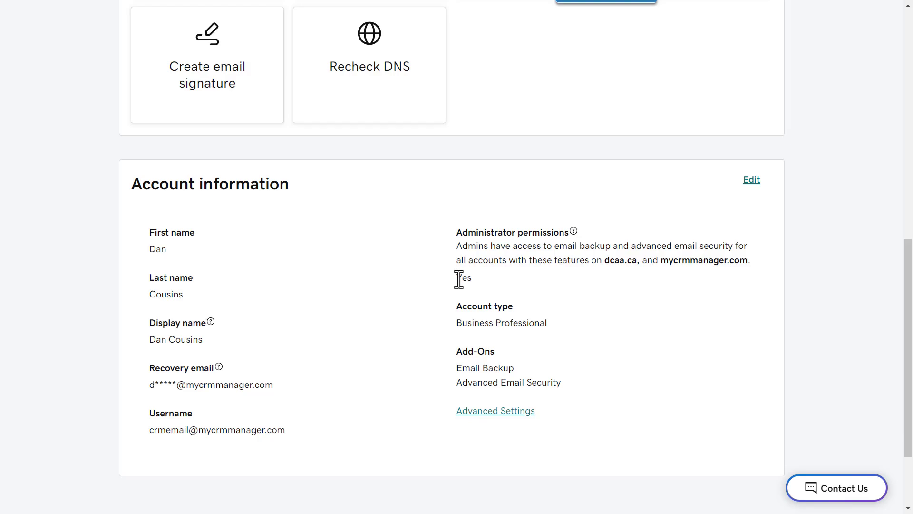
# Check the administrator permissions setting in the mailbox's account information.
pyautogui.moveTo(481, 278); pyautogui.dragTo(500, 278)
pyautogui.click(566, 277)
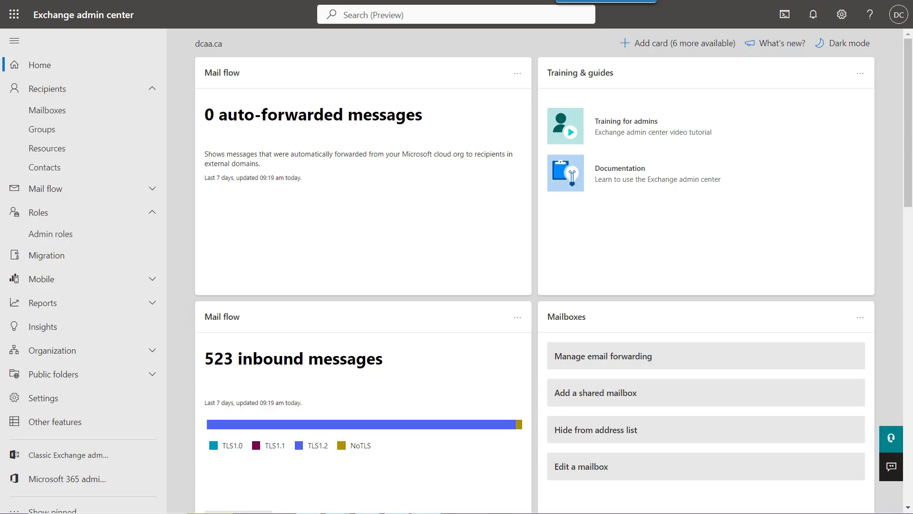
# Start a new admin role group named Sage CRM in the Exchange admin center and continue to its permissions.
pyautogui.click(61, 237)
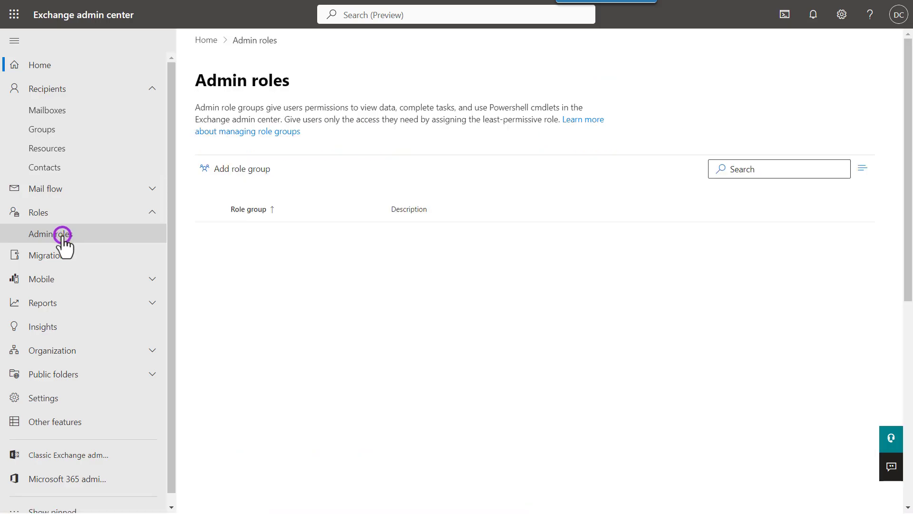
pyautogui.click(233, 174)
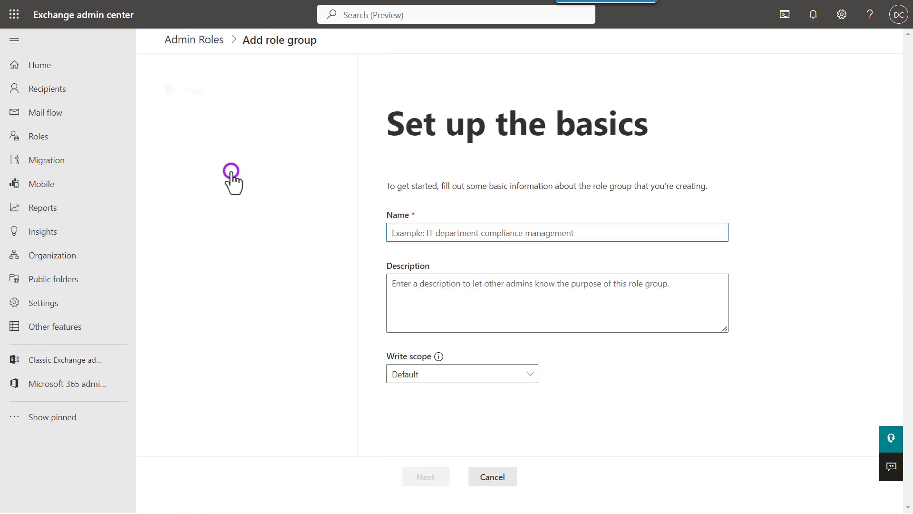
pyautogui.click(343, 234)
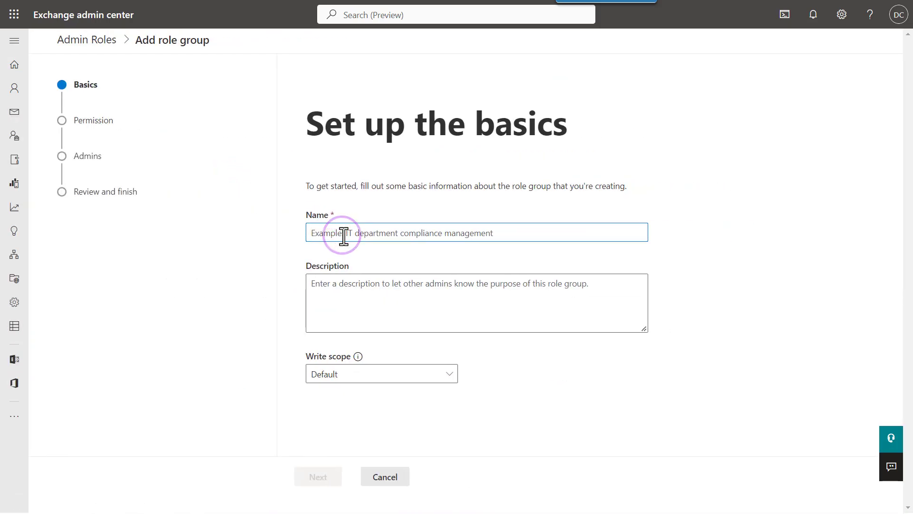
pyautogui.write('Sage CRM')
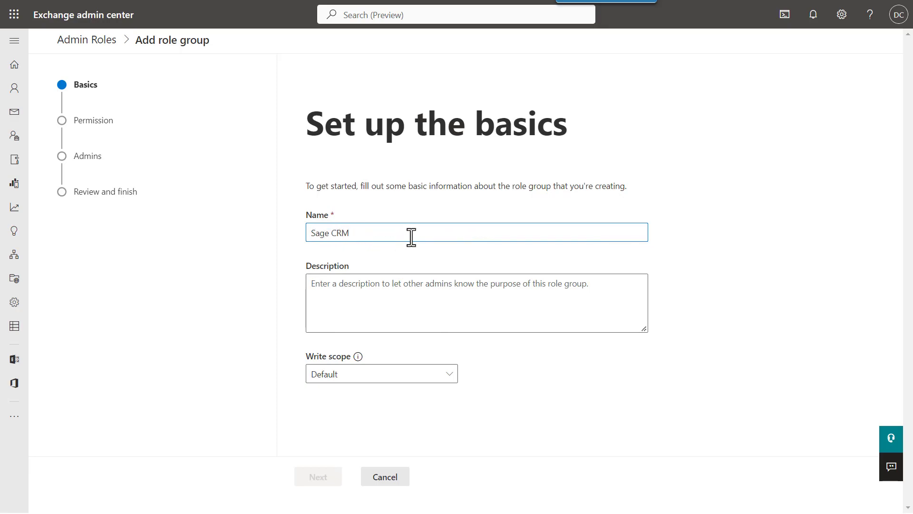
pyautogui.click(350, 307)
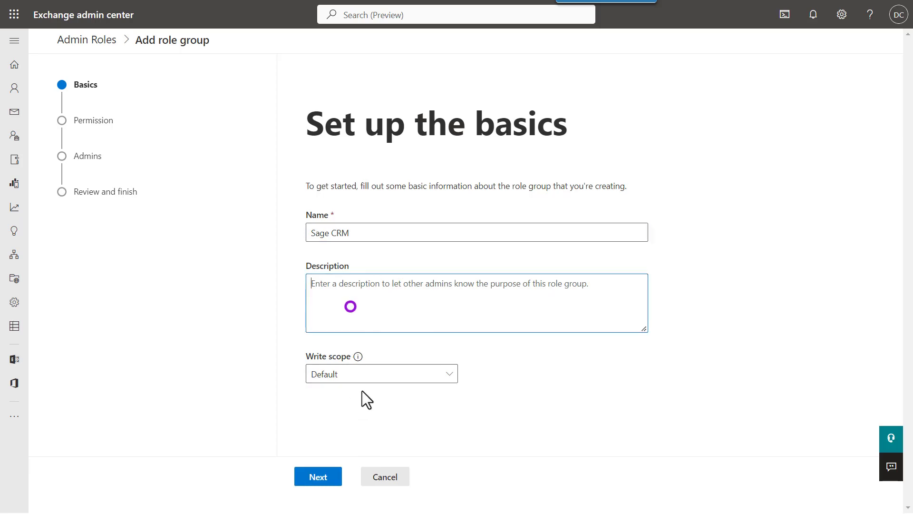
pyautogui.click(329, 481)
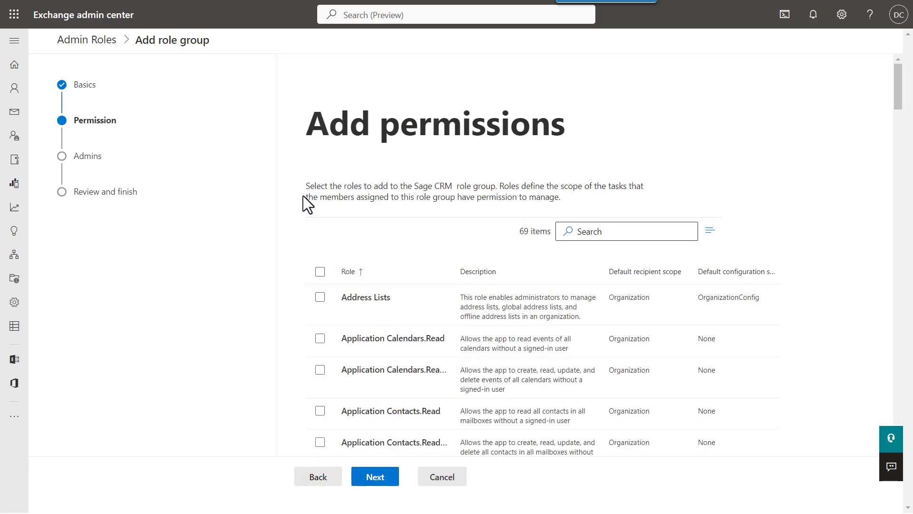
# Add the ApplicationImpersonation role to the role group and proceed through the admin assignment to the review.
pyautogui.scroll(-9, 424, 380)
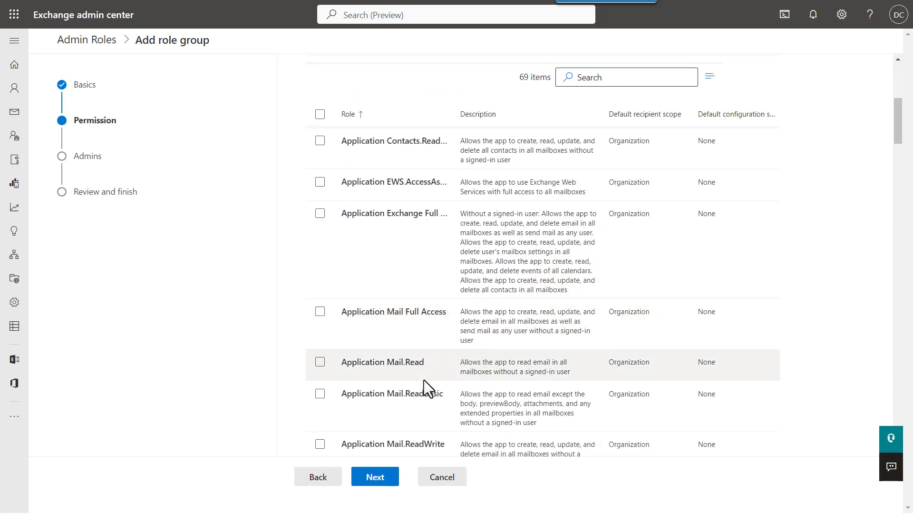
pyautogui.scroll(-4, 424, 379)
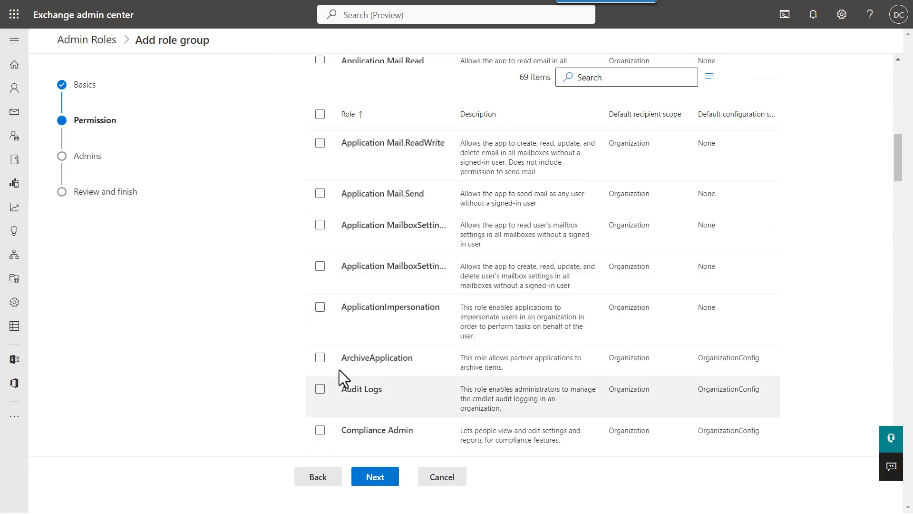
pyautogui.click(322, 309)
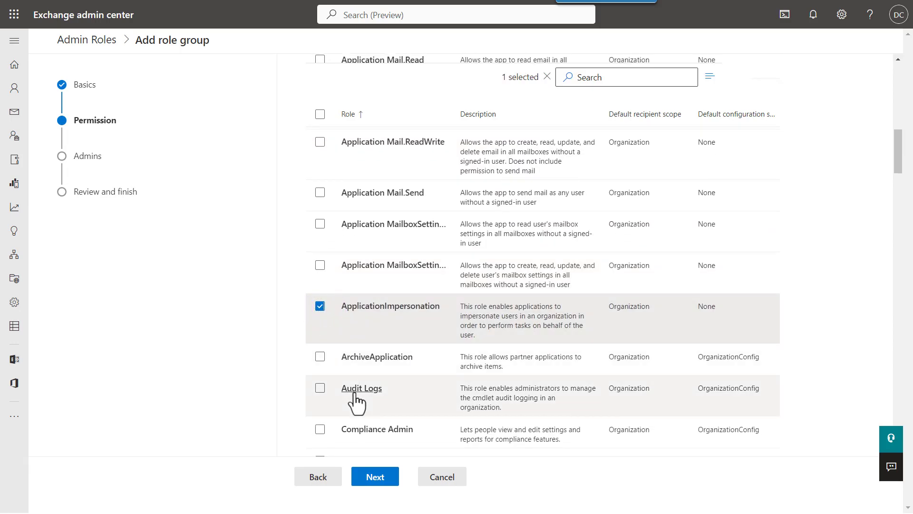
pyautogui.click(369, 471)
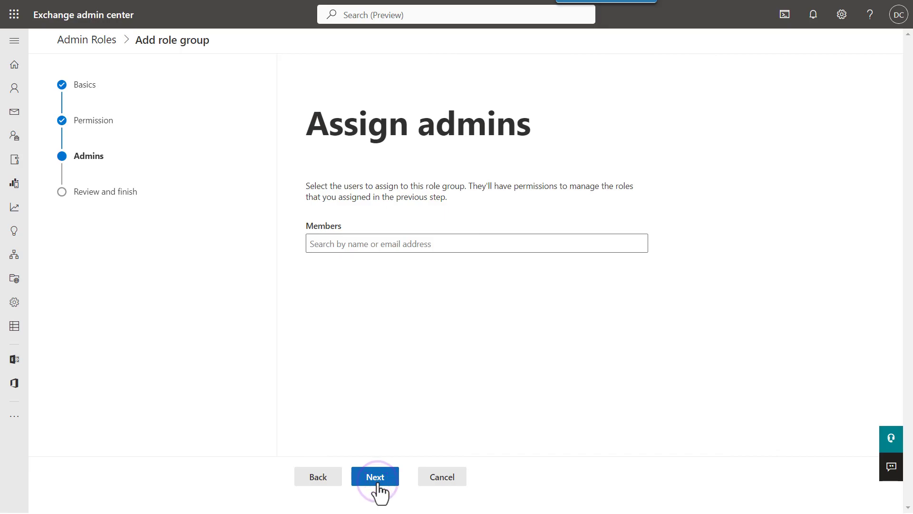
pyautogui.click(341, 245)
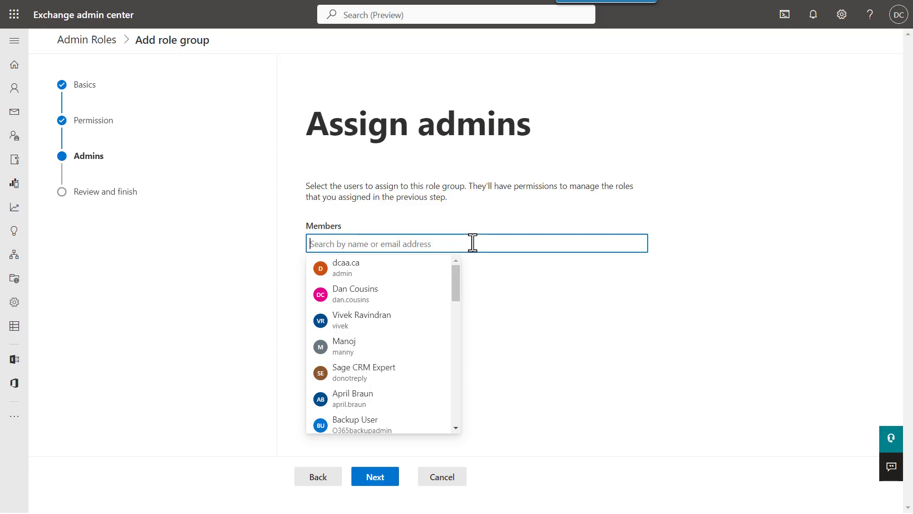
pyautogui.click(381, 478)
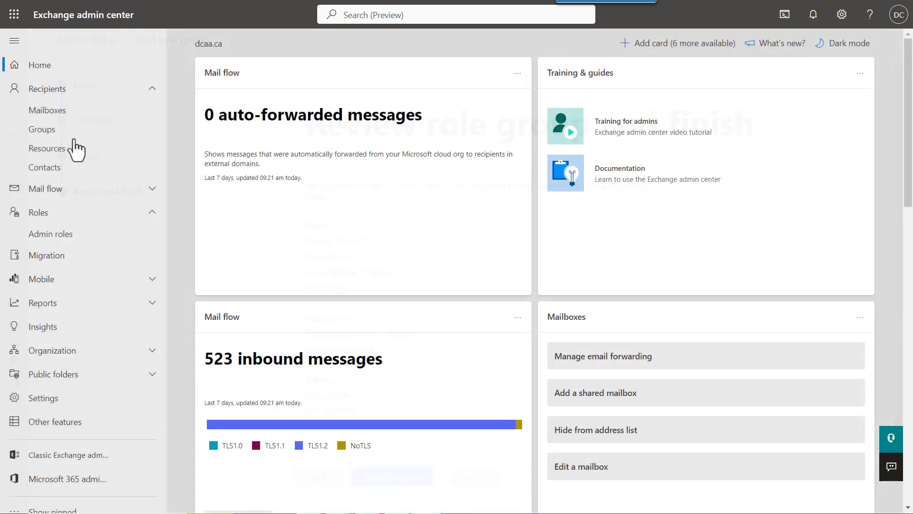
# Open the Send as delegation settings of the first user mailbox in the mailbox list.
pyautogui.click(49, 108)
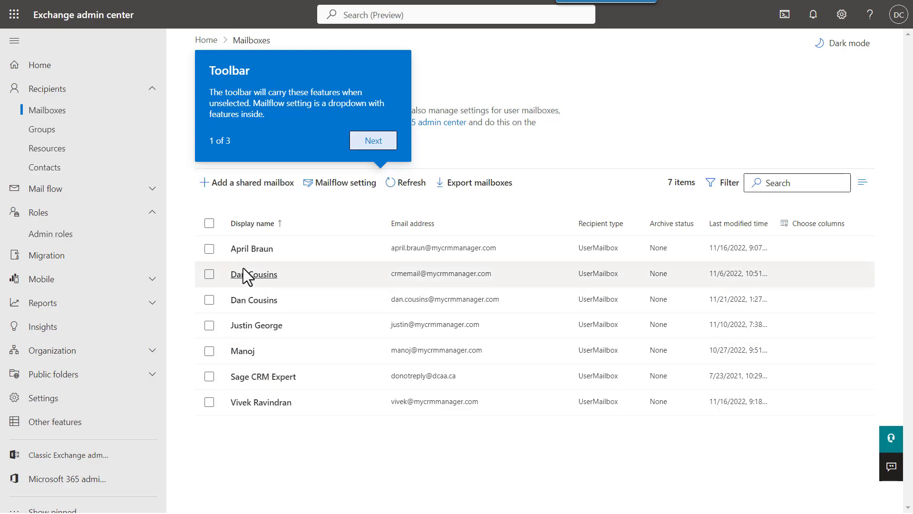
pyautogui.click(240, 252)
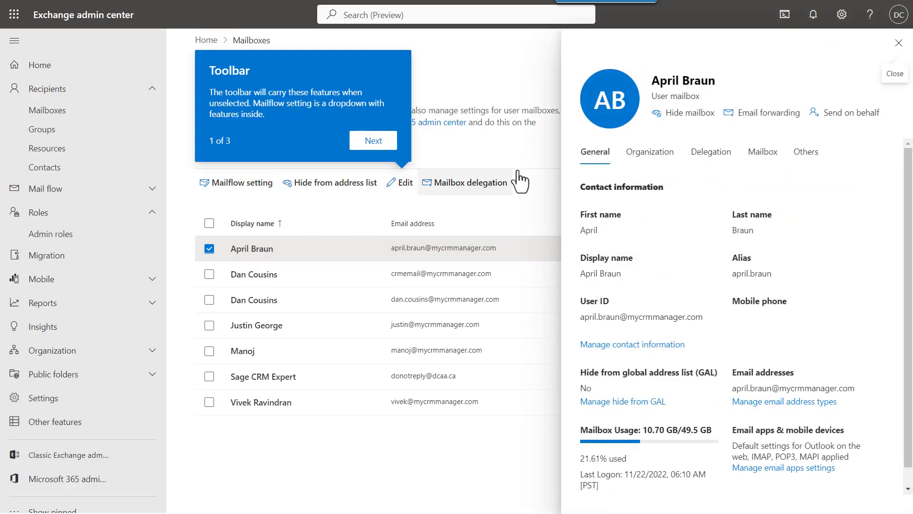
pyautogui.click(711, 159)
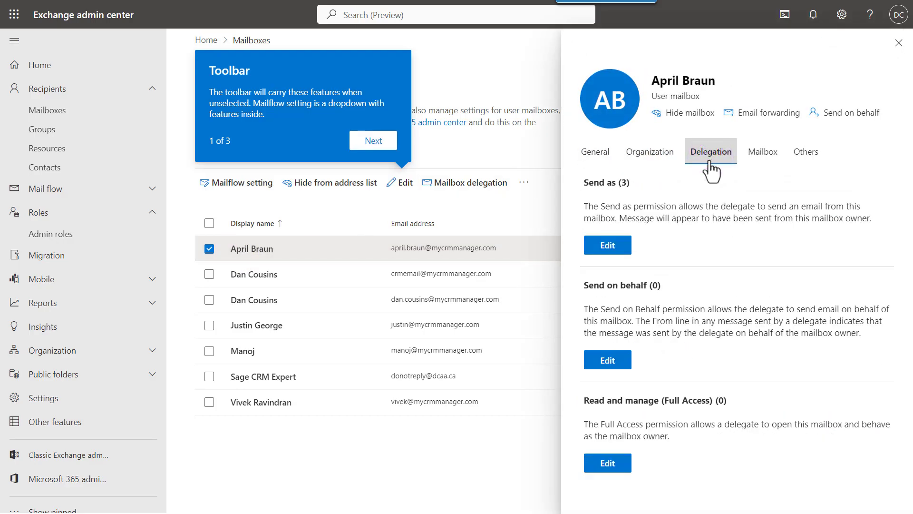
pyautogui.click(608, 245)
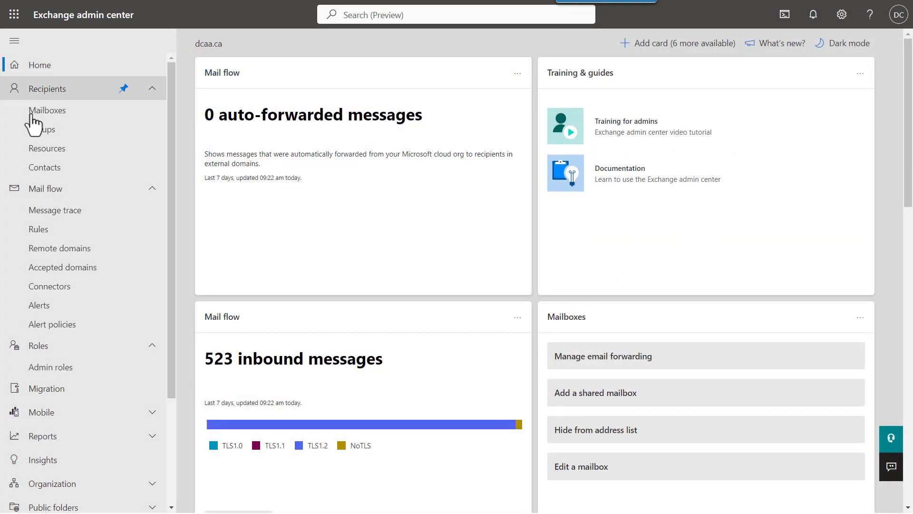
# Start a mail flow connector from your organization's email server to Office 365 and name it Example.
pyautogui.click(61, 286)
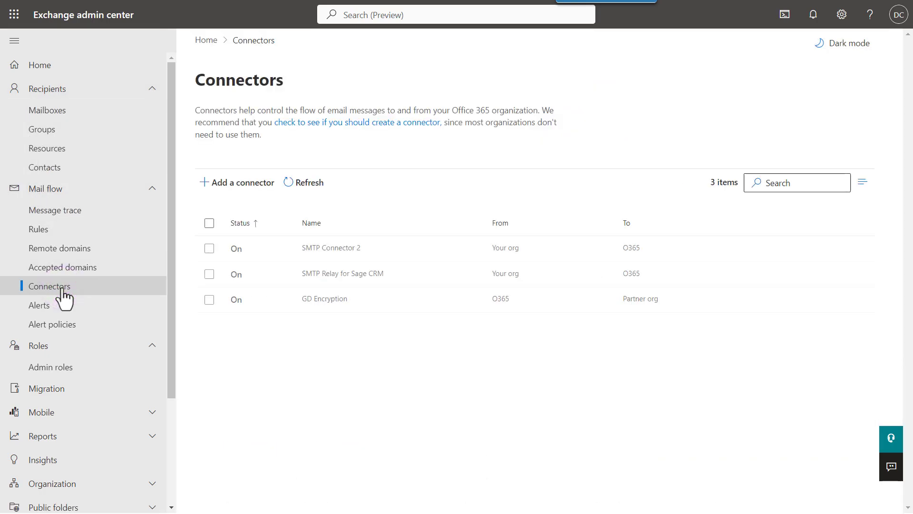
pyautogui.click(219, 183)
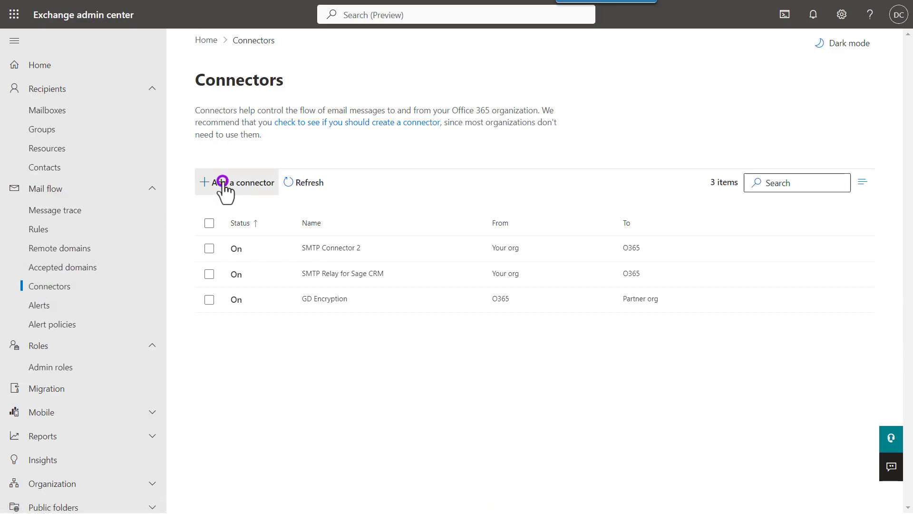
pyautogui.click(484, 214)
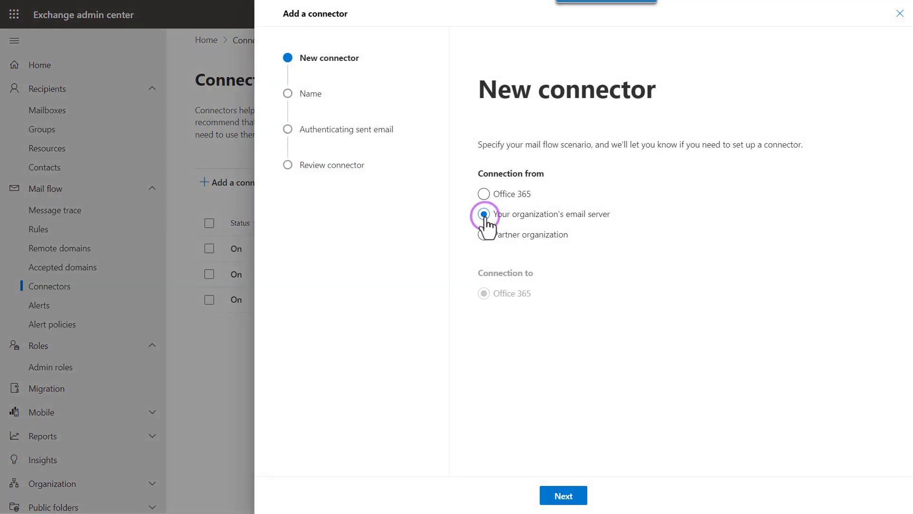
pyautogui.click(566, 500)
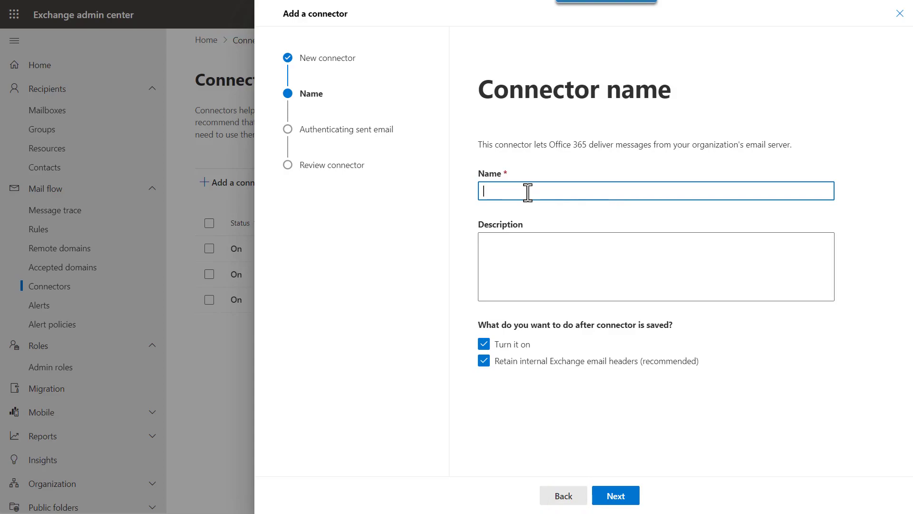
pyautogui.write('Example')
pyautogui.click(614, 499)
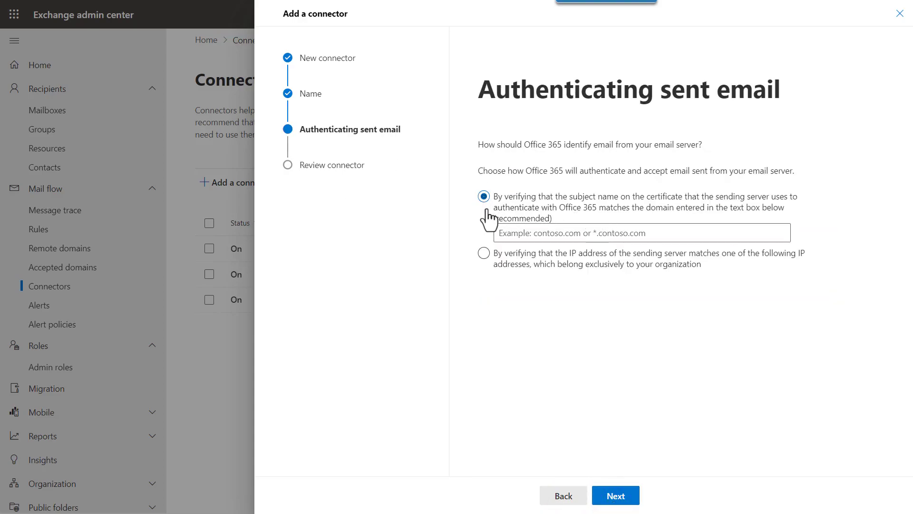
# Authenticate the connector's sent email by certificate subject name with the domain crm.yourdomain.com and continue to the review.
pyautogui.click(517, 233)
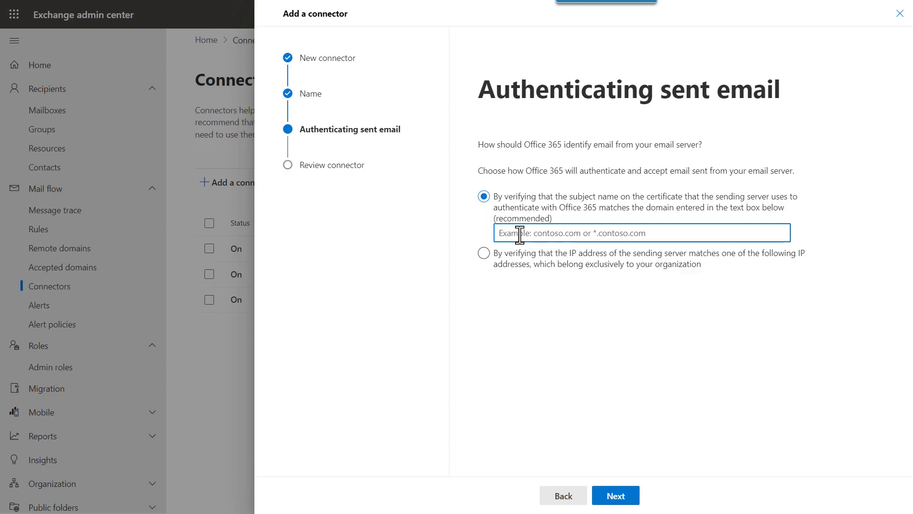
pyautogui.write('crm')
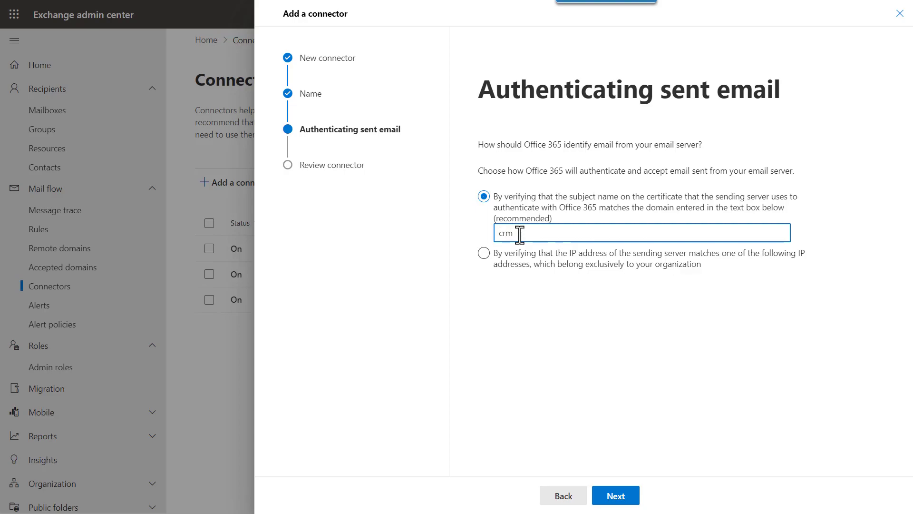
pyautogui.write('.yourdomain.com')
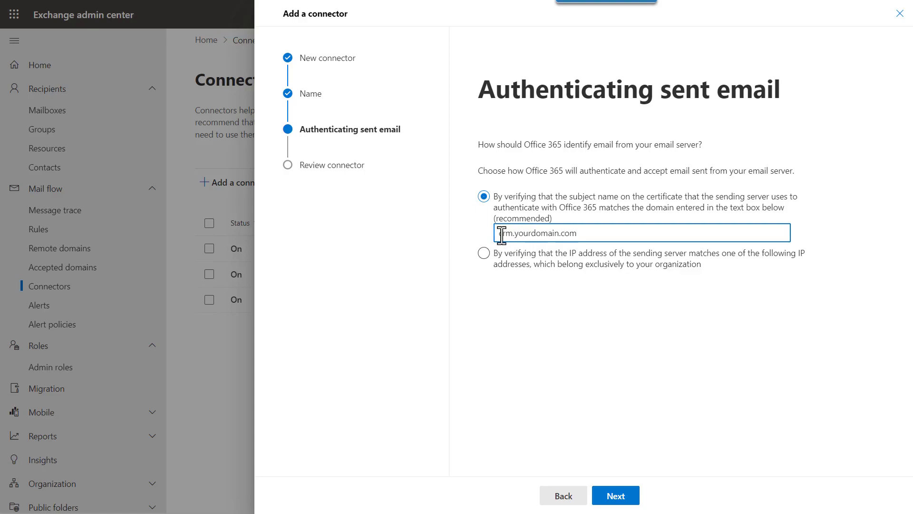
pyautogui.moveTo(515, 233); pyautogui.dragTo(561, 240)
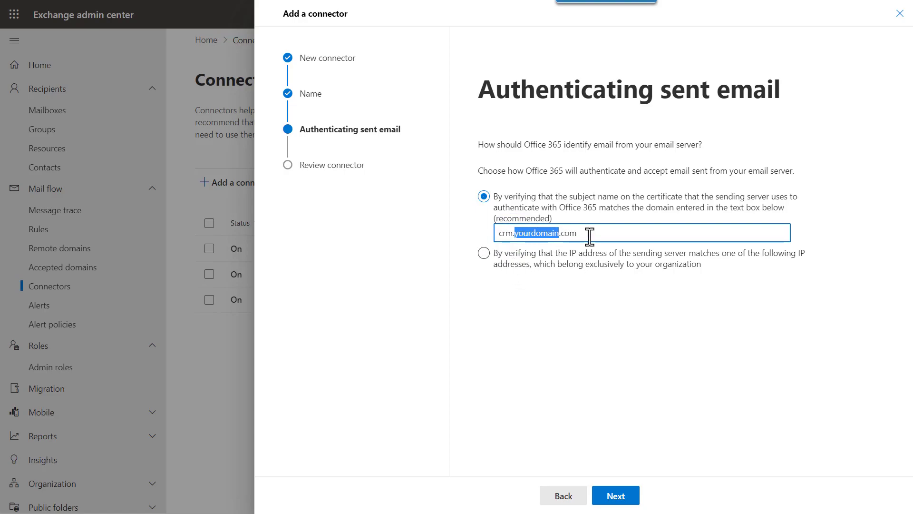
pyautogui.click(614, 495)
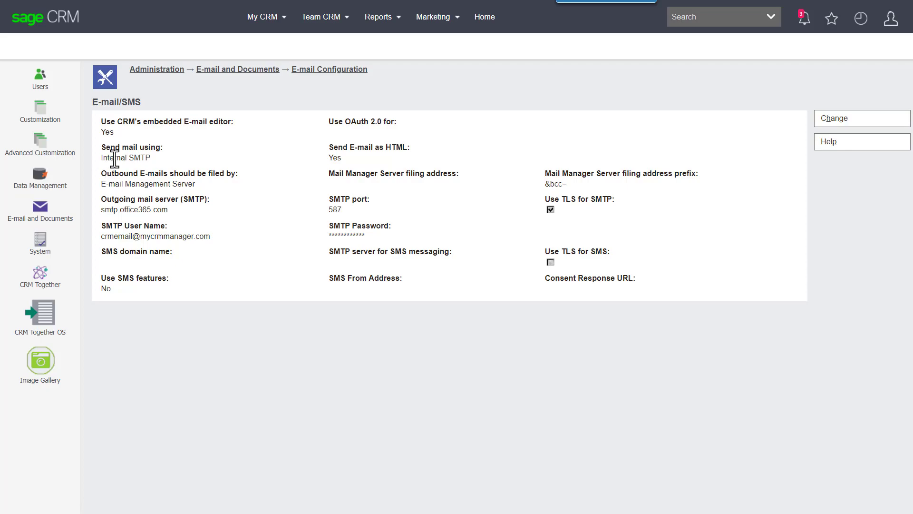
# Switch to Sage CRM and check the method used to send mail in the E-mail Configuration.
pyautogui.moveTo(107, 158); pyautogui.dragTo(152, 159)
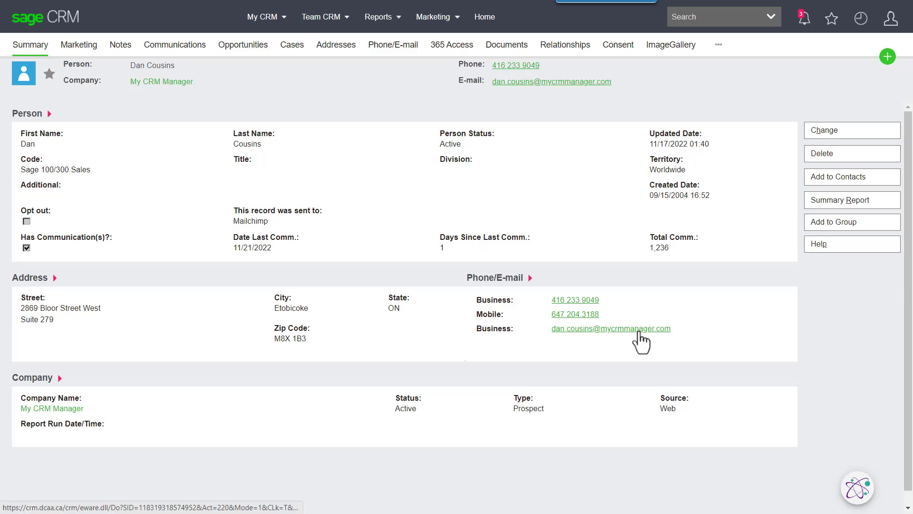
# Send an e-mail with the subject 1008 to the business e-mail address on the person's record.
pyautogui.click(559, 329)
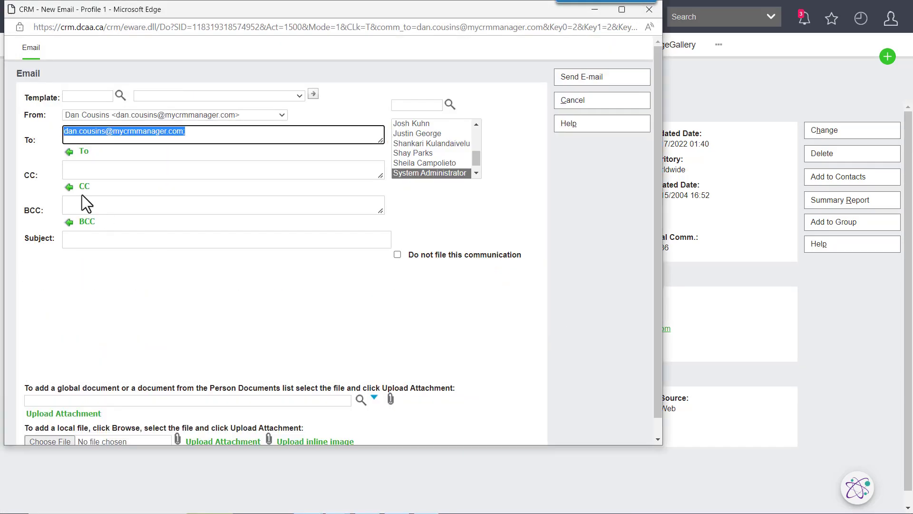
pyautogui.click(99, 240)
pyautogui.write('1008')
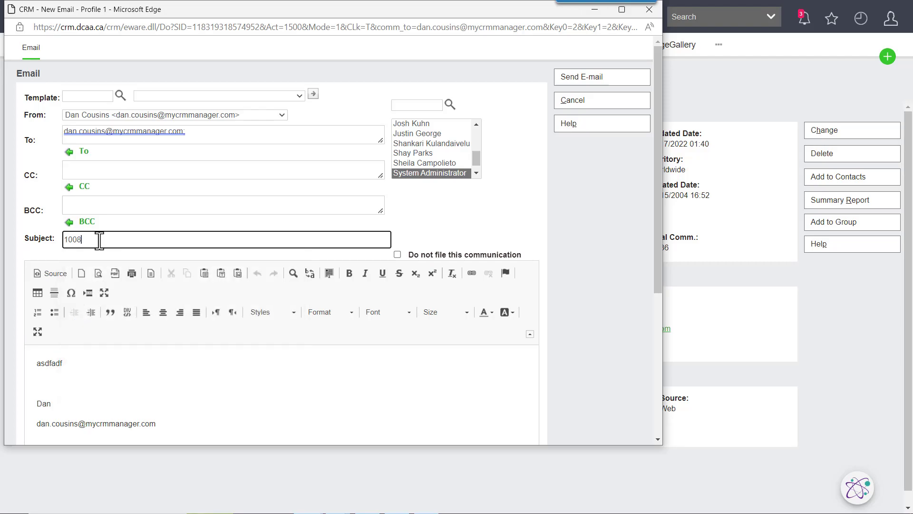
pyautogui.click(585, 85)
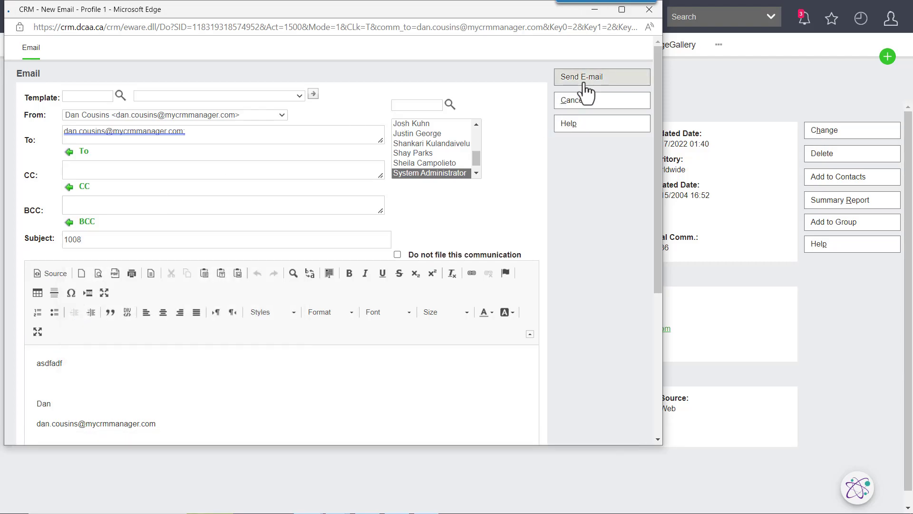